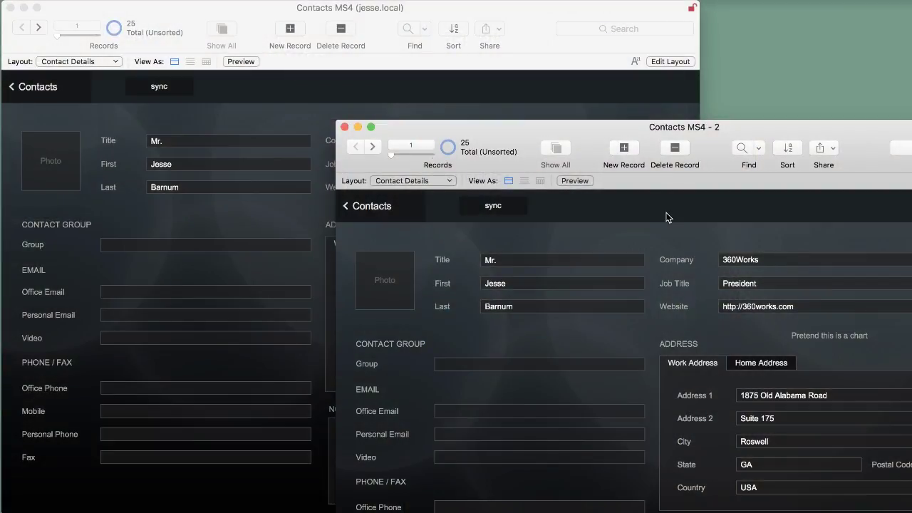
# Add new contact records to the offline Contacts MS4 - 2 file.
pyautogui.click(437, 94)
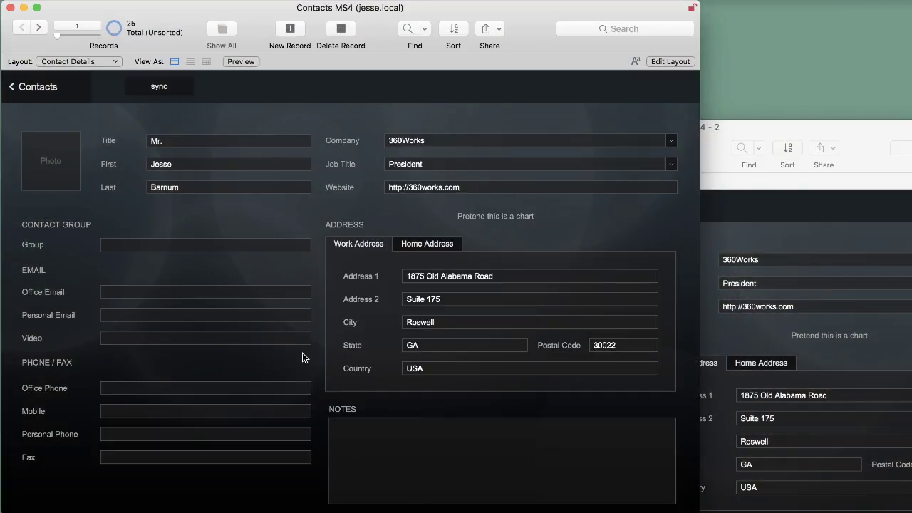
pyautogui.click(790, 253)
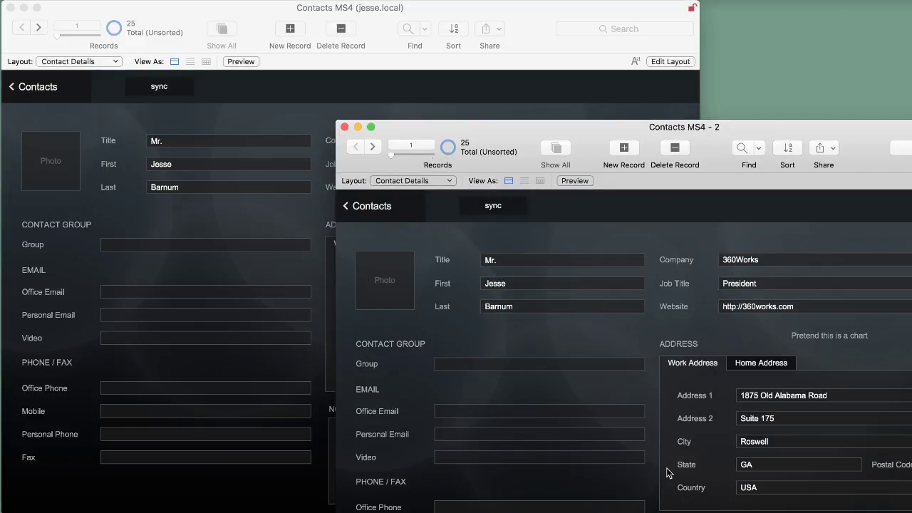
pyautogui.click(494, 207)
pyautogui.press('super+n')
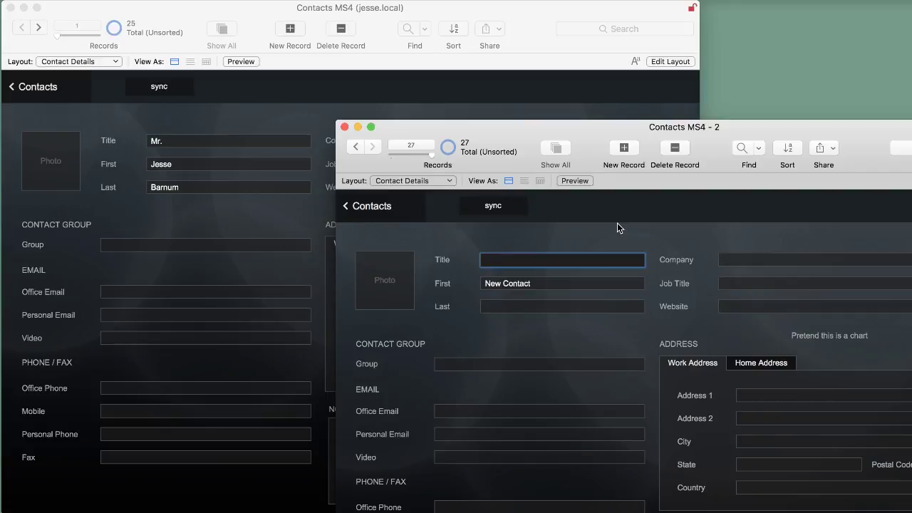
# Enter the contact's first and last name in the new record and sync the offline file with the server.
pyautogui.click(546, 285)
pyautogui.write('Richard')
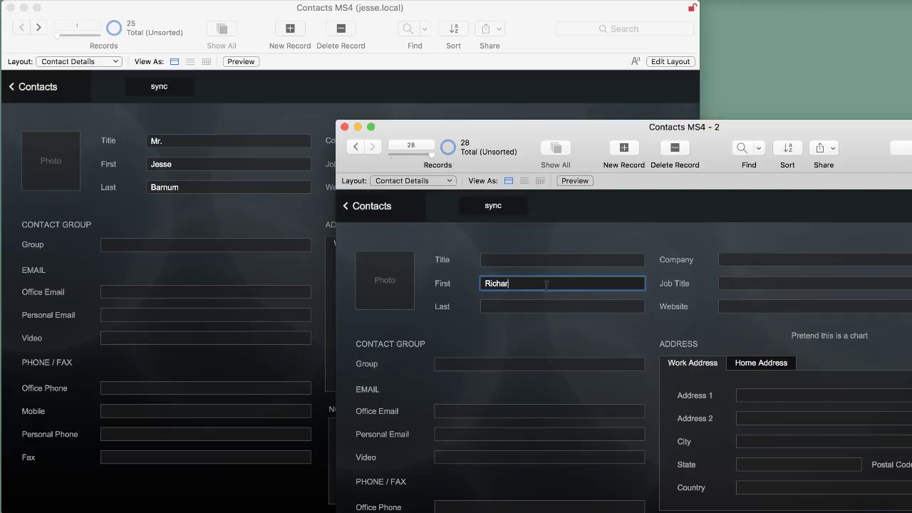
pyautogui.press('Tab')
pyautogui.write('Carlton')
pyautogui.click(578, 250)
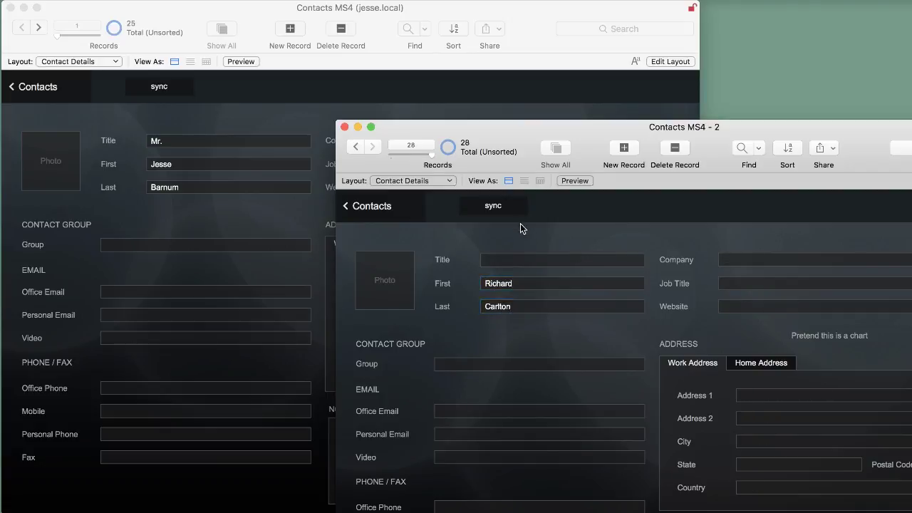
pyautogui.click(493, 206)
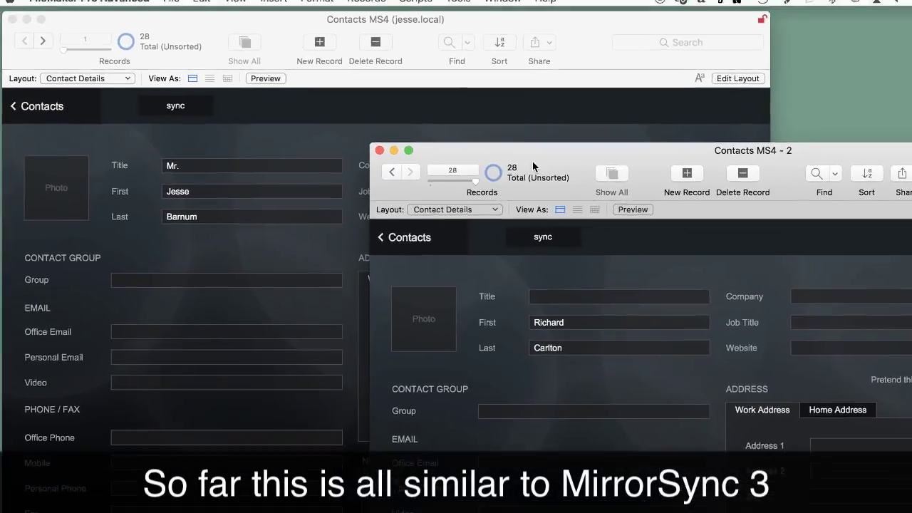
# Change the hosted file's Contact Details layout theme to Vibrant and return to browsing records.
pyautogui.click(239, 100)
pyautogui.press('super+l')
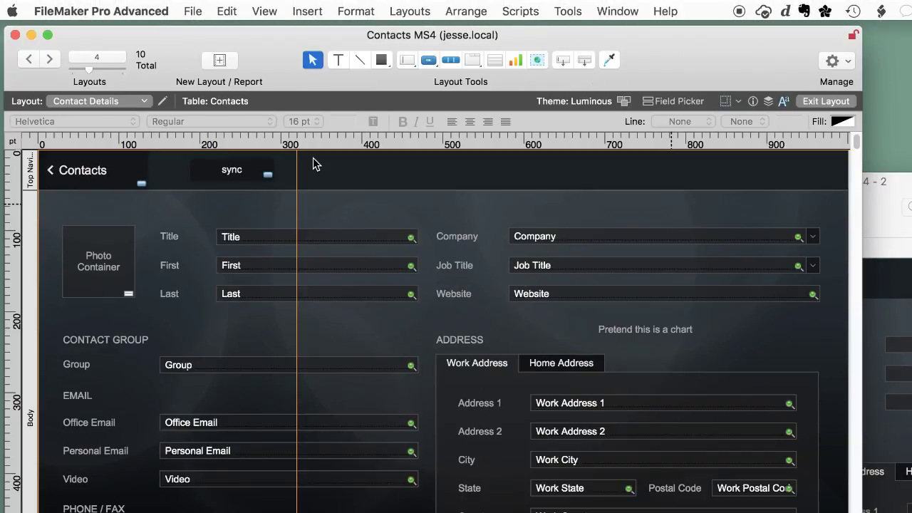
pyautogui.click(403, 10)
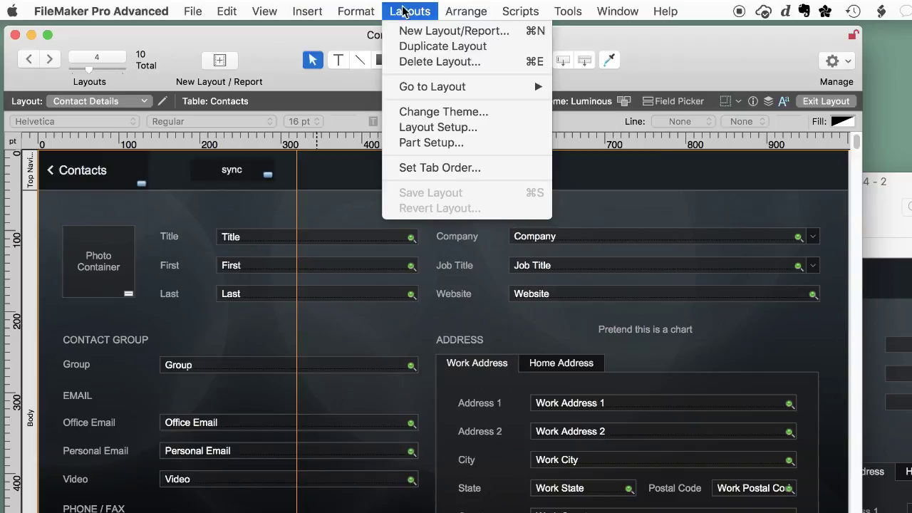
pyautogui.click(427, 109)
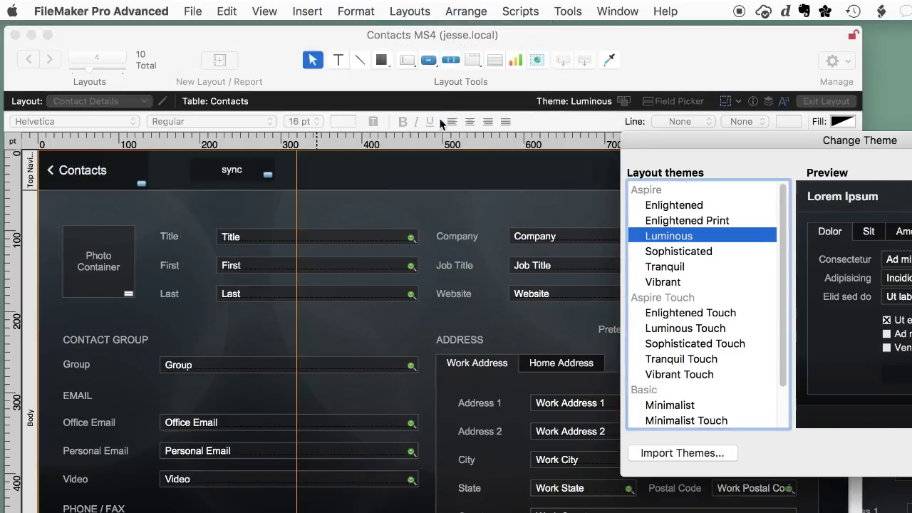
pyautogui.click(663, 283)
pyautogui.press('Return')
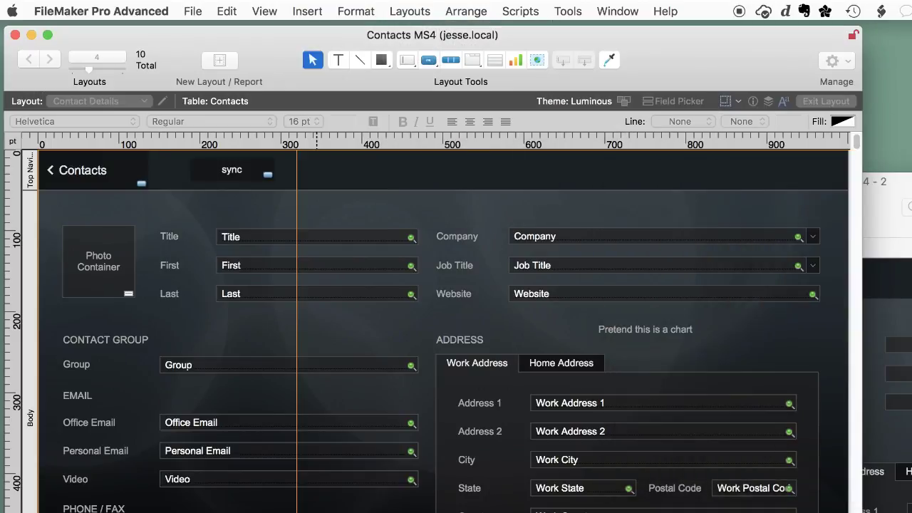
pyautogui.press('super+b')
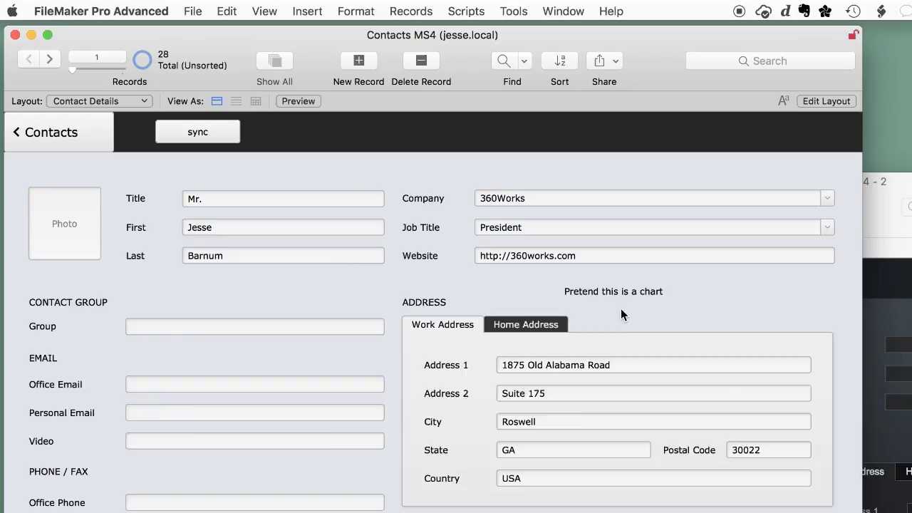
# Switch to 360Works MirrorSync, edit the ContactsMS4 configuration, and accept its FileMaker Server settings, ignoring the connection error.
pyautogui.click(189, 430)
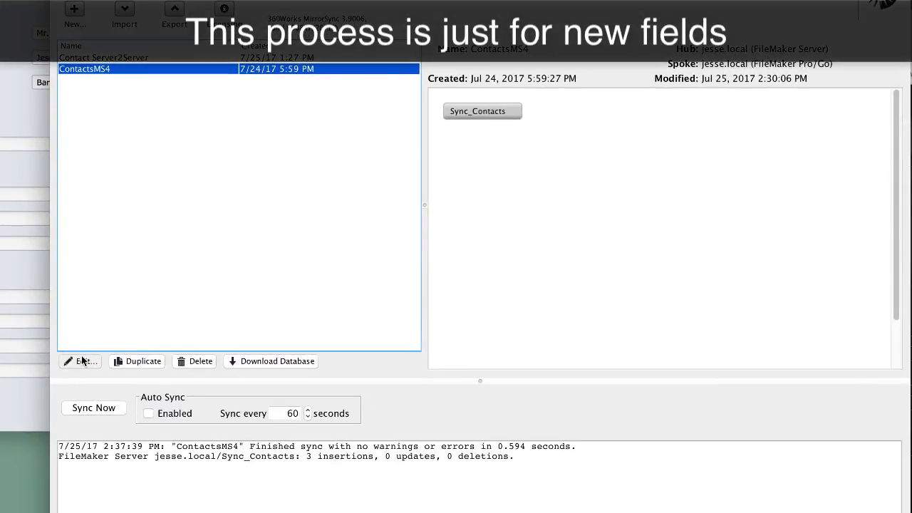
pyautogui.click(240, 512)
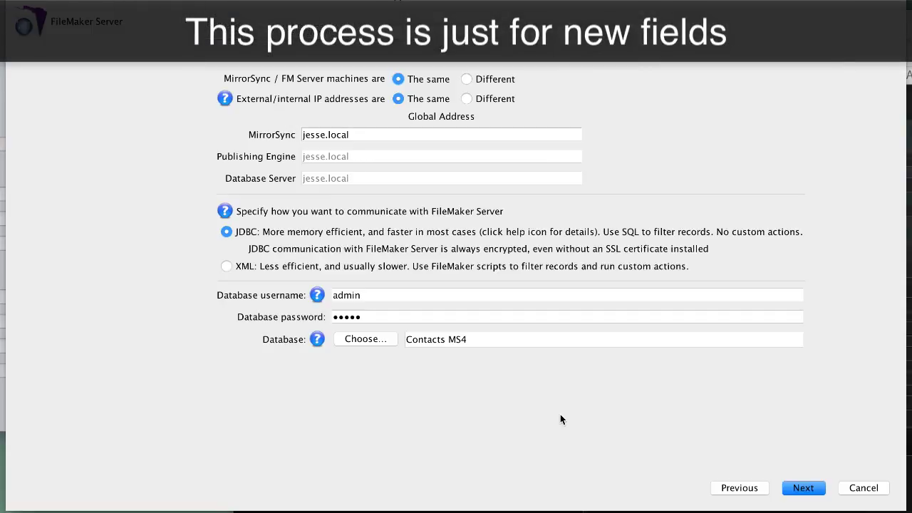
pyautogui.click(804, 488)
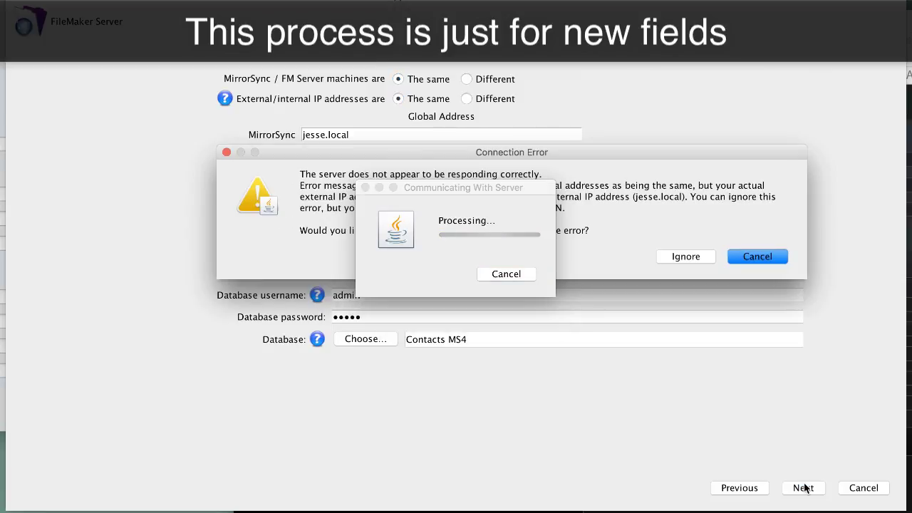
pyautogui.click(686, 255)
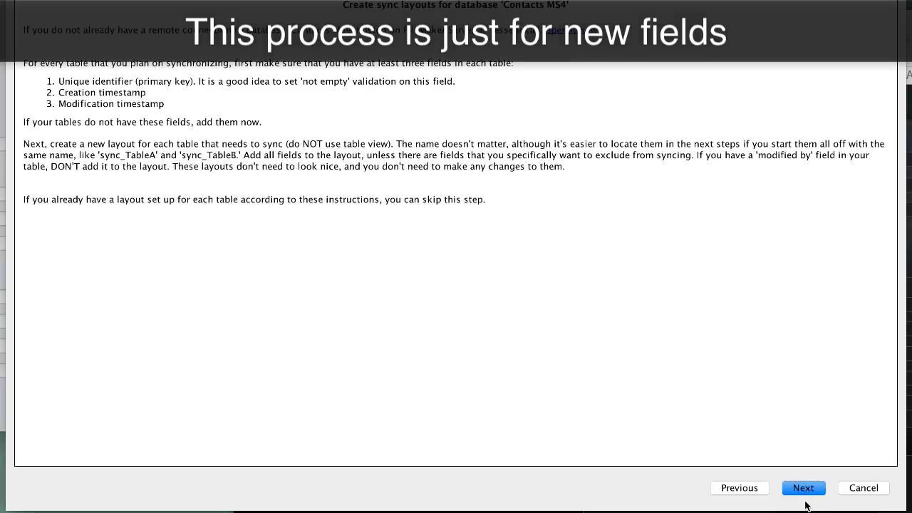
# Keep the Sync_Contacts layout and the existing sync options, key mappings and admin credentials through to the database setup page.
pyautogui.click(809, 489)
pyautogui.click(808, 488)
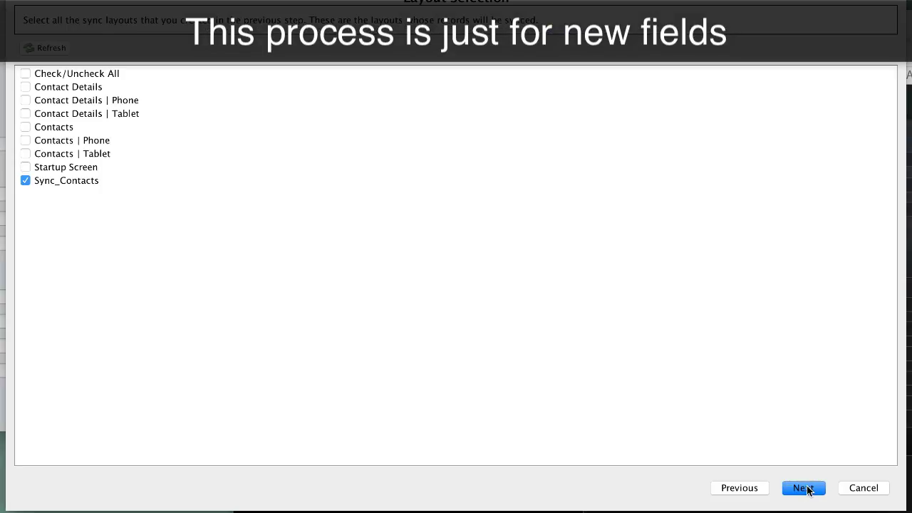
pyautogui.click(807, 489)
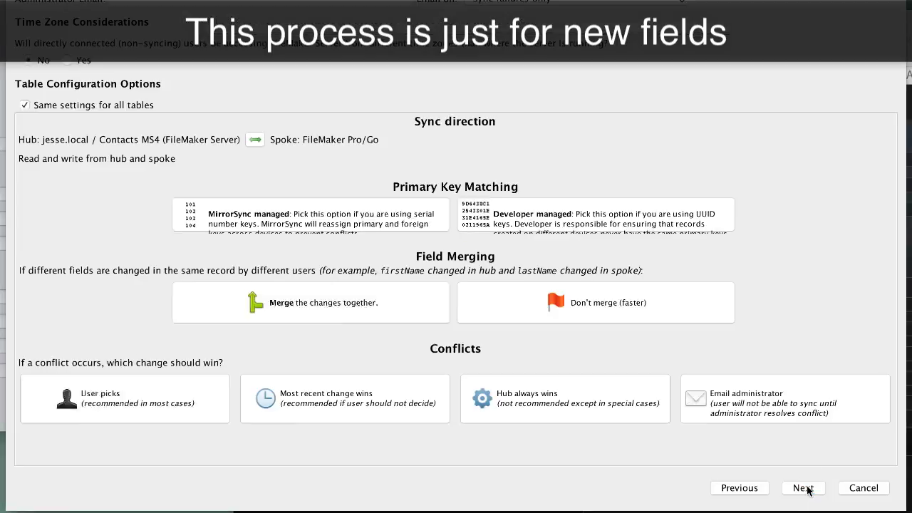
pyautogui.click(807, 489)
pyautogui.click(808, 489)
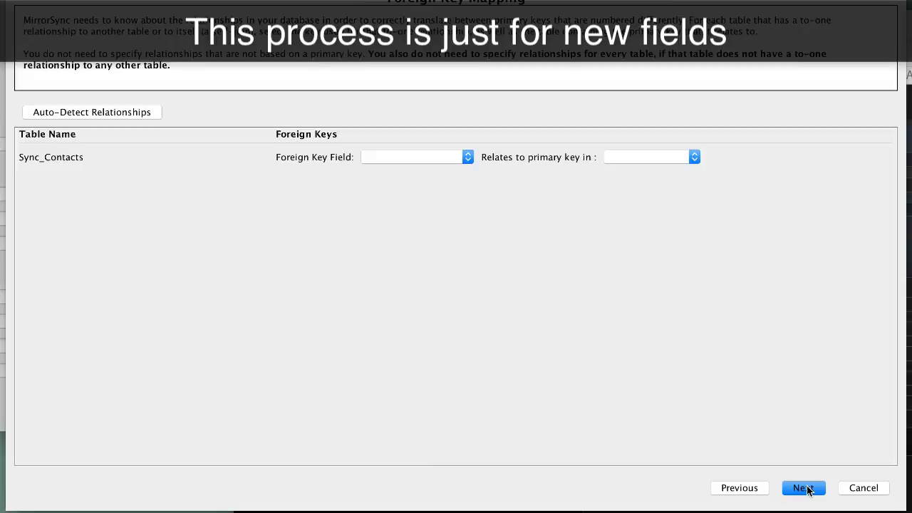
pyautogui.click(808, 489)
pyautogui.click(805, 488)
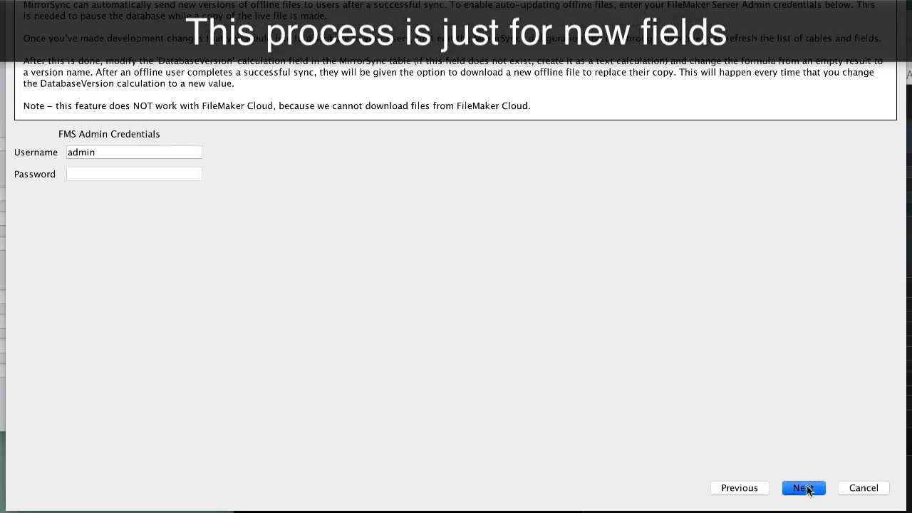
pyautogui.click(805, 488)
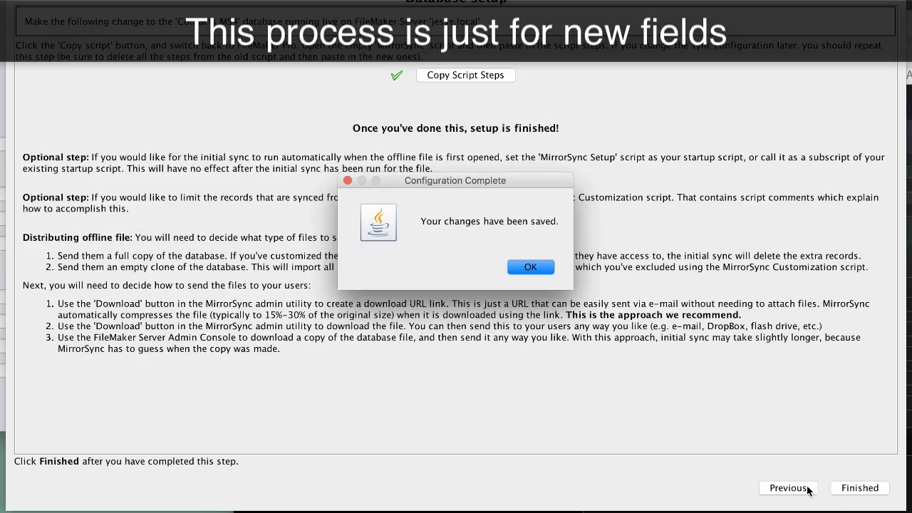
# Finish the ContactsMS4 configuration, continuing past the IP address validation.
pyautogui.click(531, 268)
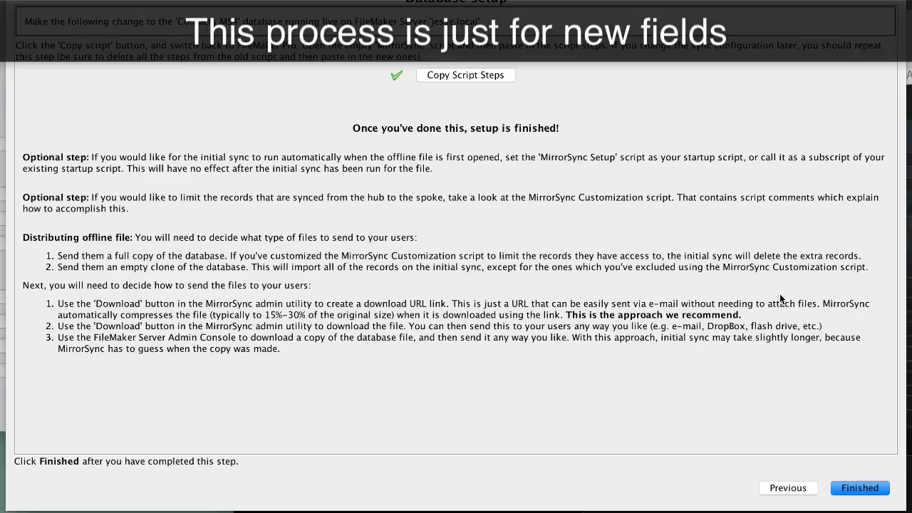
pyautogui.click(874, 491)
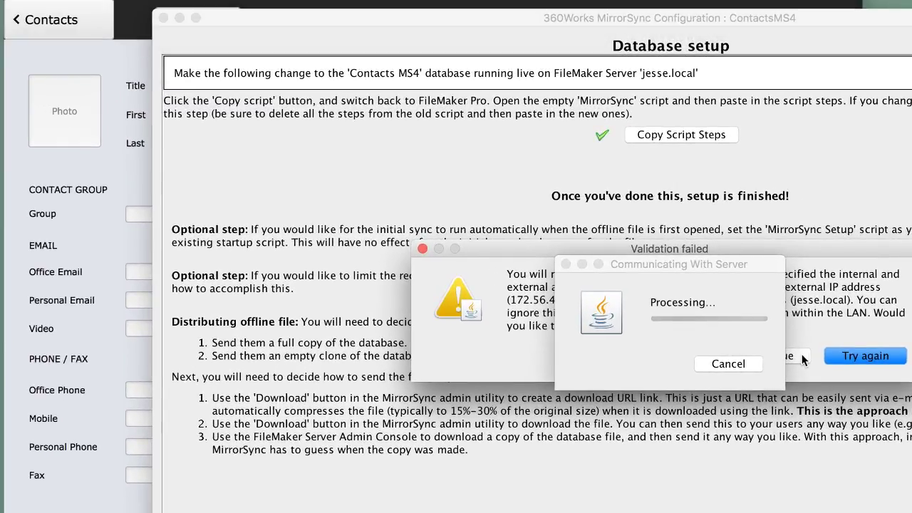
pyautogui.click(581, 277)
pyautogui.click(770, 356)
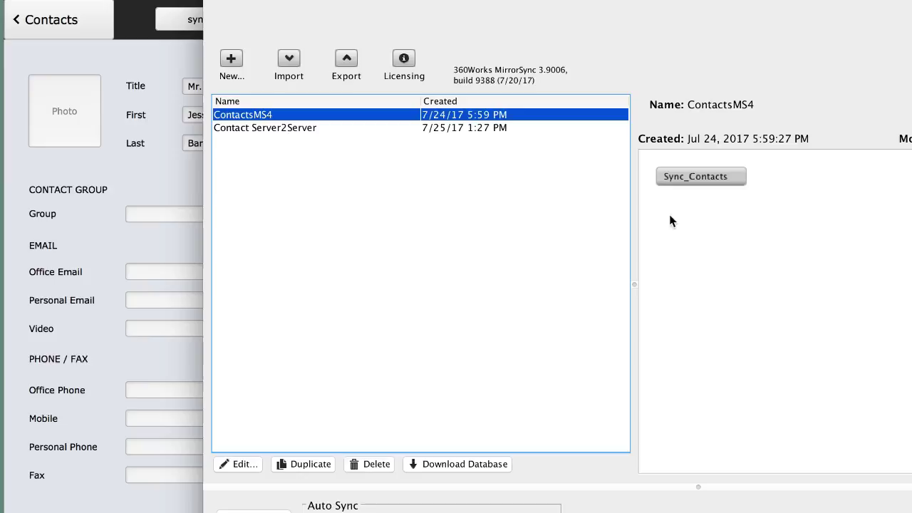
# Switch to FileMaker Pro, sync the offline Contacts MS4 - 2 file, and close the sync report.
pyautogui.press('super+Tab')
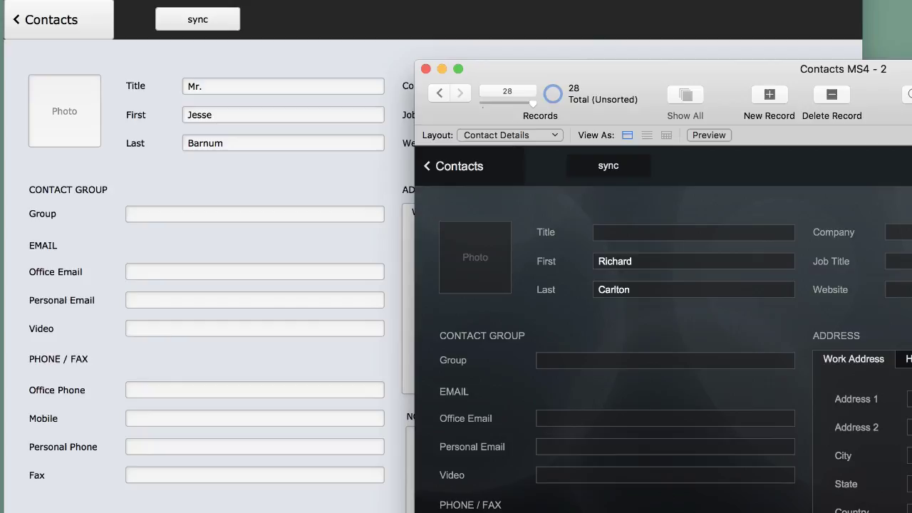
pyautogui.click(609, 166)
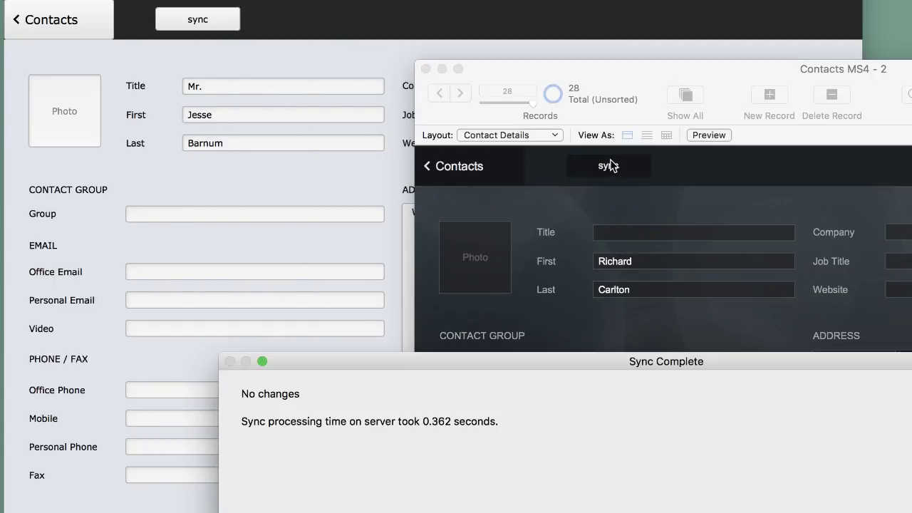
pyautogui.press('Return')
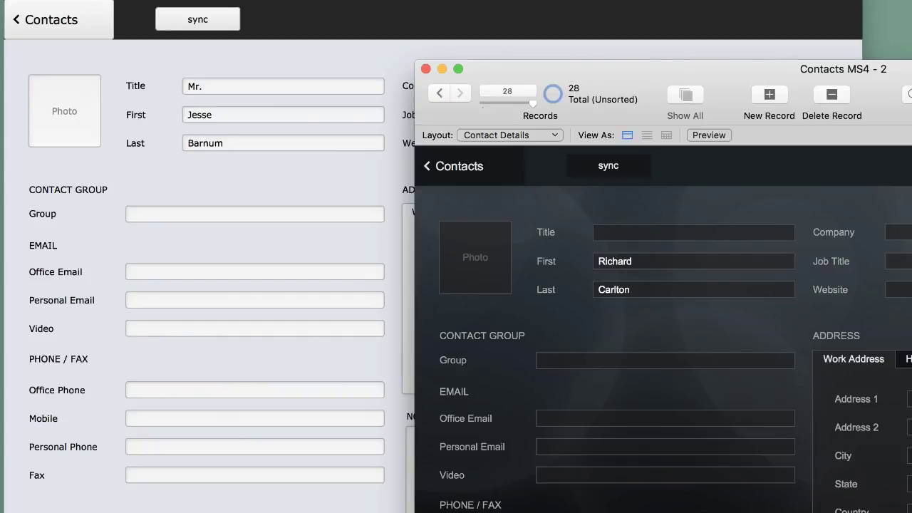
# Set the DatabaseVersion calculation in the hosted file's MirrorSync table to "3.2".
pyautogui.click(711, 45)
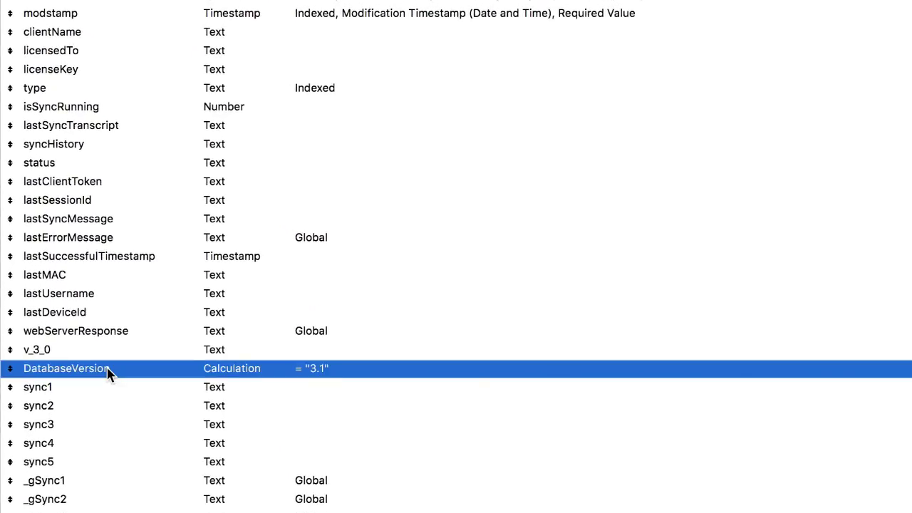
pyautogui.doubleClick(349, 373)
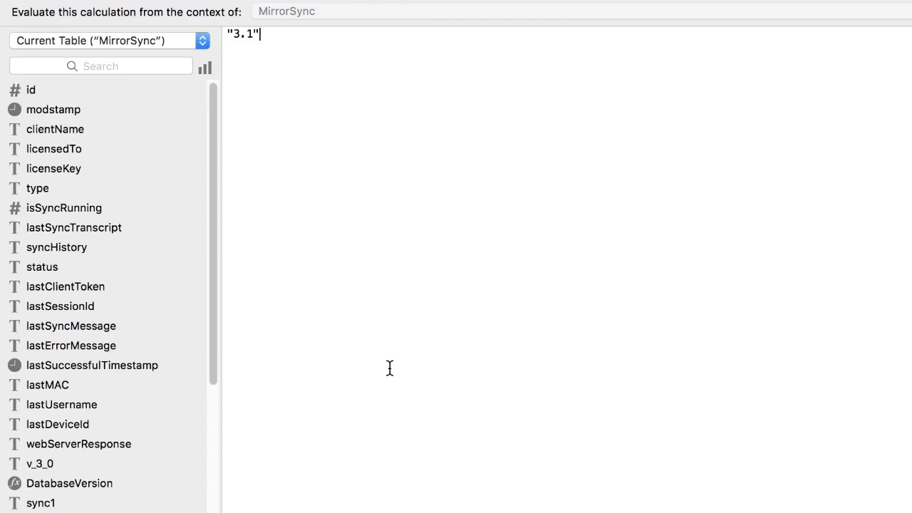
pyautogui.press('Left')
pyautogui.press('BackSpace')
pyautogui.write('2')
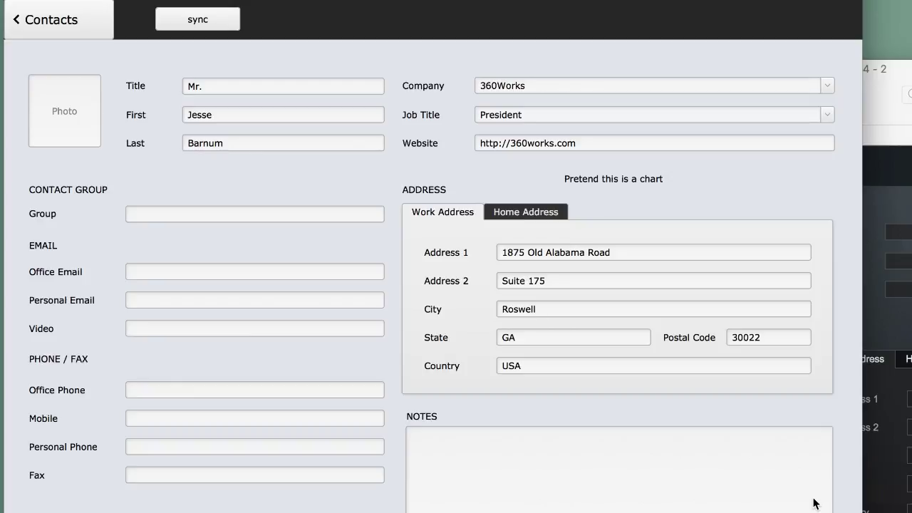
# Add another contact record to the offline Contacts MS4 - 2 file with the person's first and last name.
pyautogui.press('super+grave')
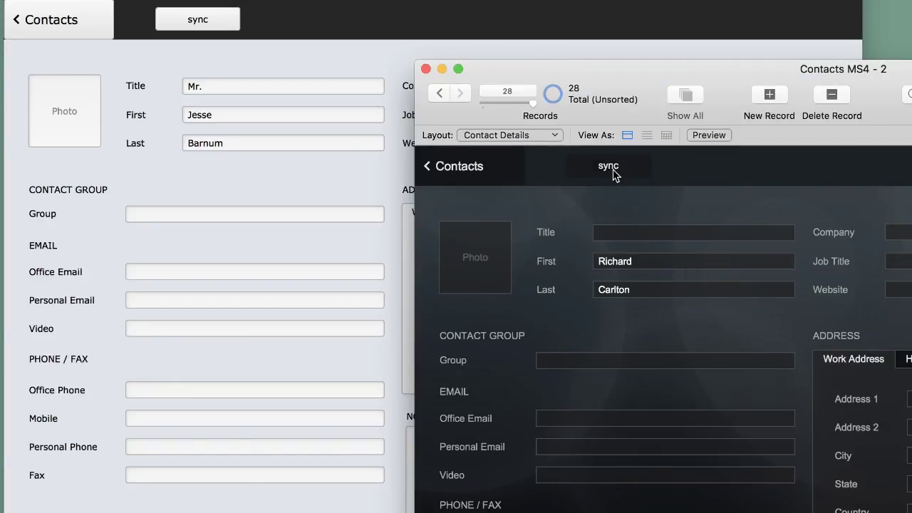
pyautogui.press('super+n')
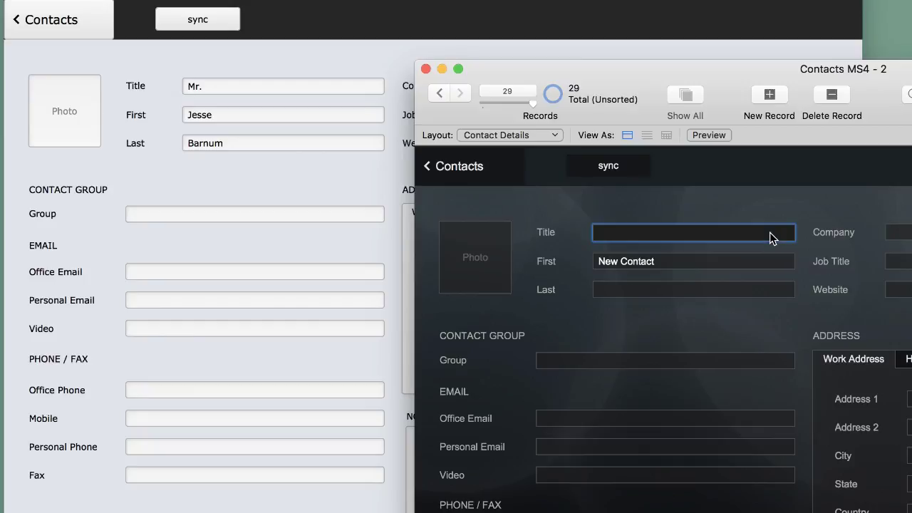
pyautogui.click(717, 261)
pyautogui.write('Jesse')
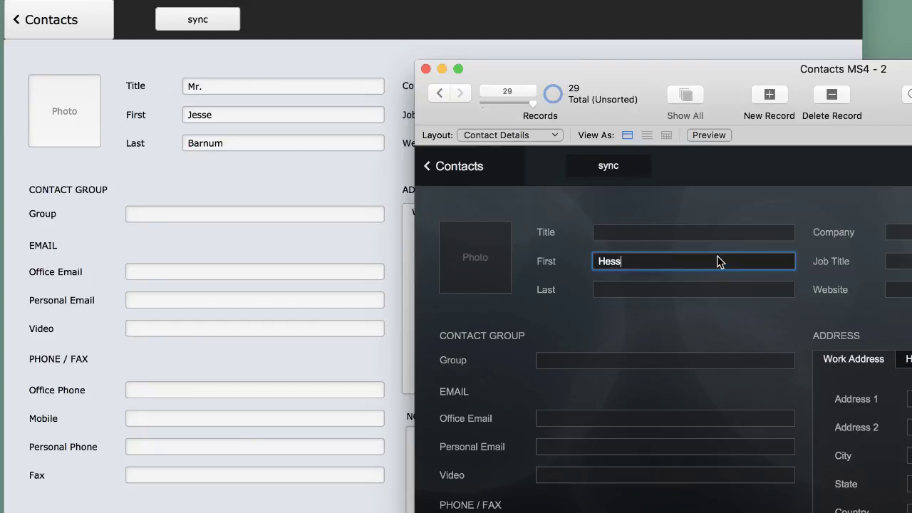
pyautogui.press('Tab')
pyautogui.write('Barnum')
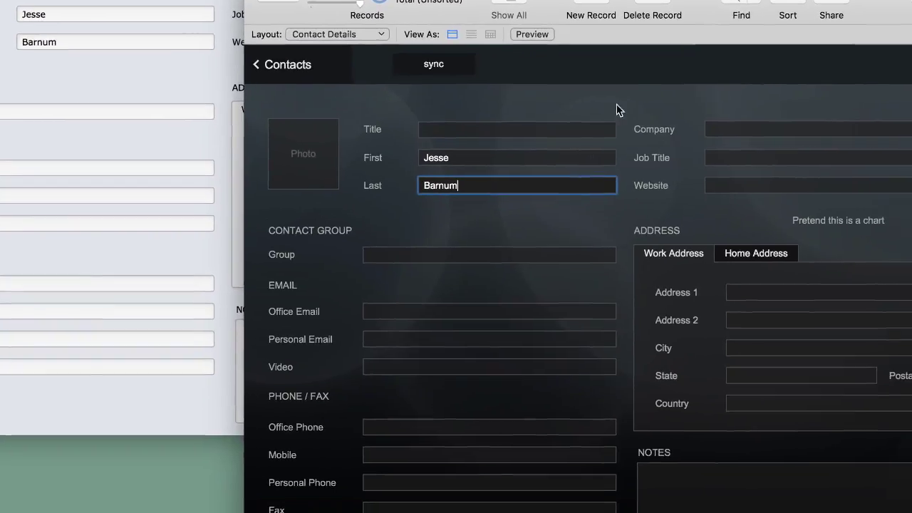
# Commit the new contact, sync the offline file with the server, and open the local version of Contacts MS4.fmp12.
pyautogui.click(810, 178)
pyautogui.click(425, 64)
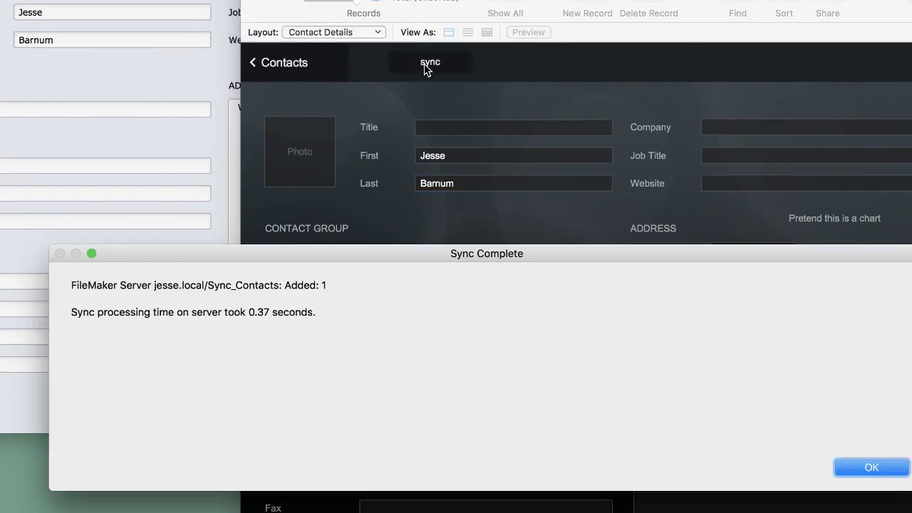
pyautogui.click(871, 467)
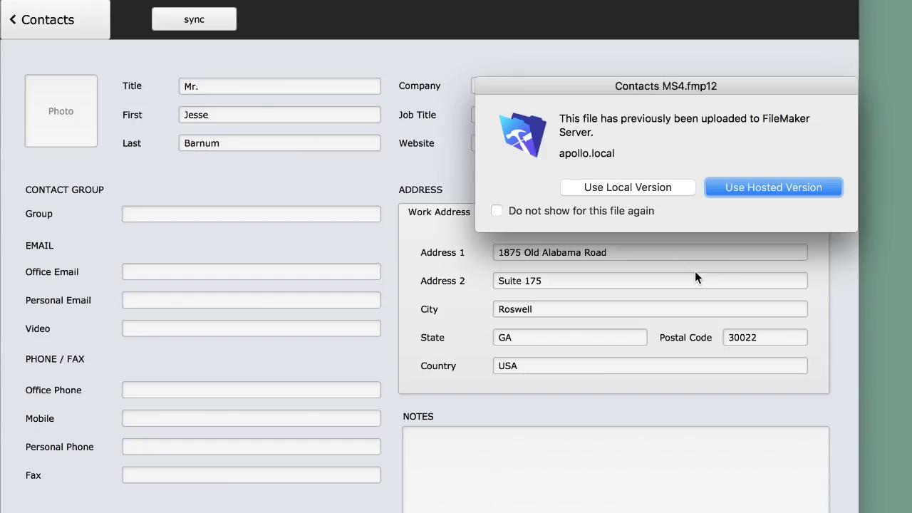
pyautogui.click(586, 183)
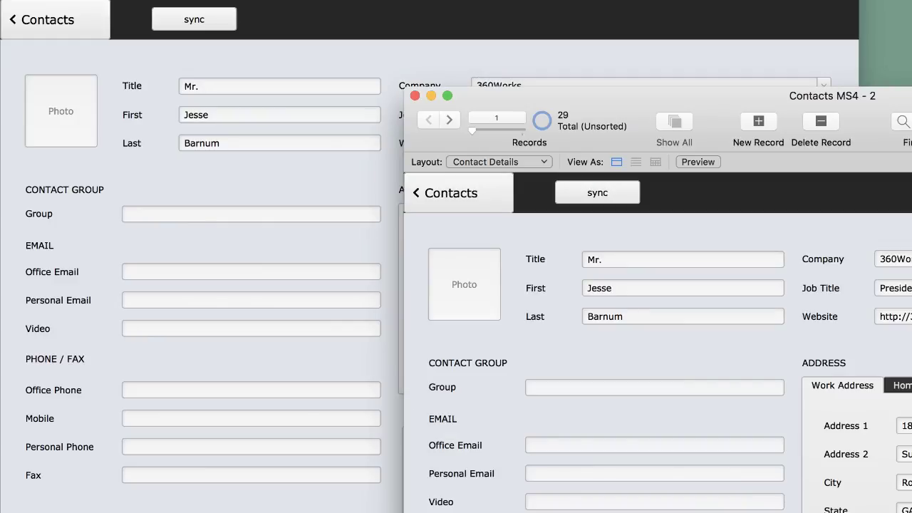